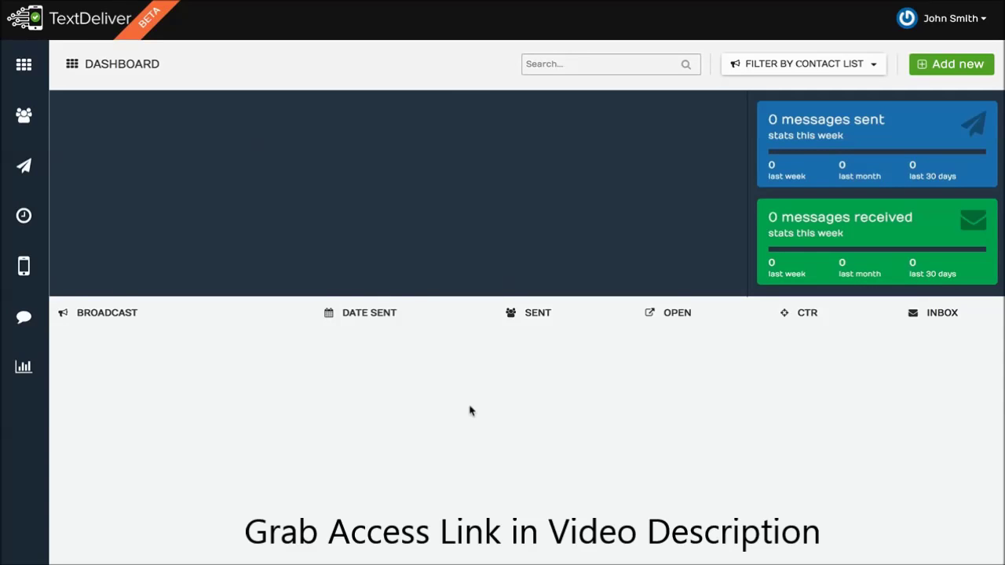
Open the embed code setup for the Webinar Ignition contact list and continue with the existing Test Form
left_click(22, 118)
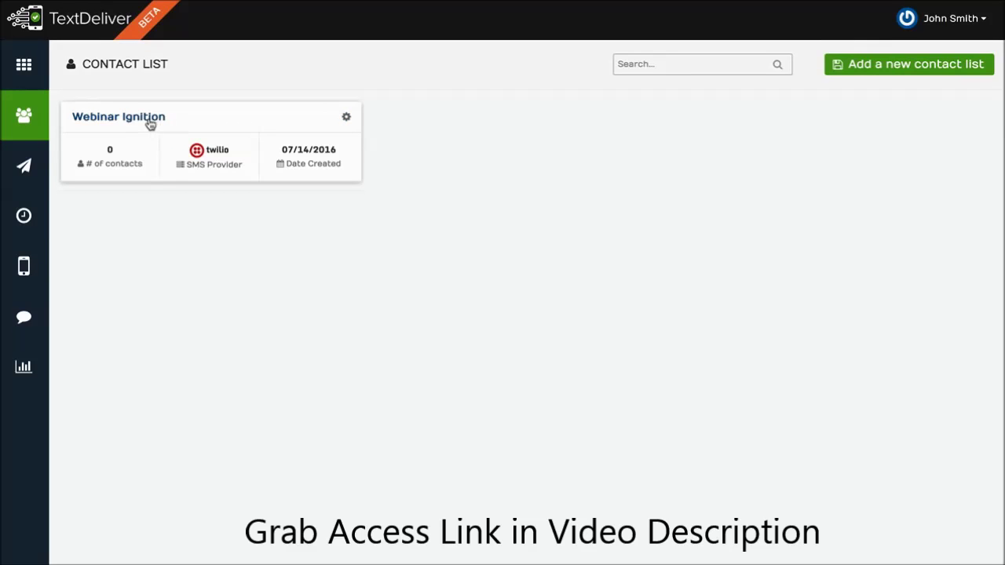
left_click(348, 119)
left_click(297, 134)
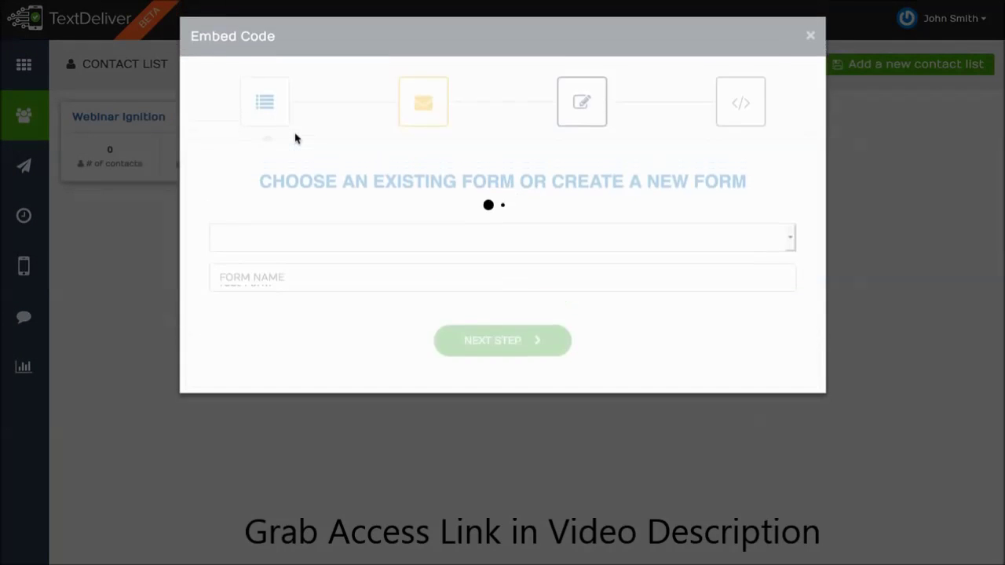
left_click(301, 274)
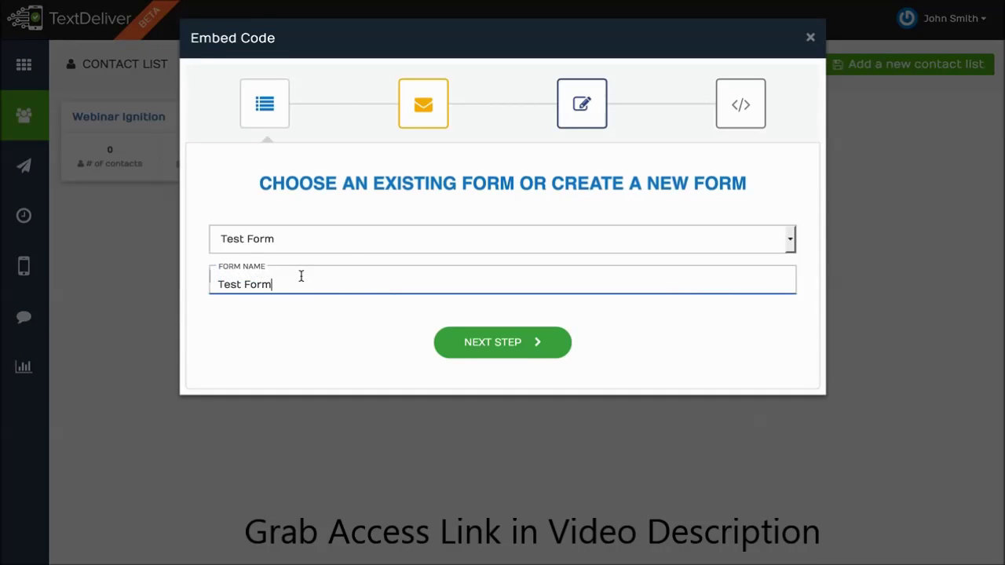
left_click(491, 339)
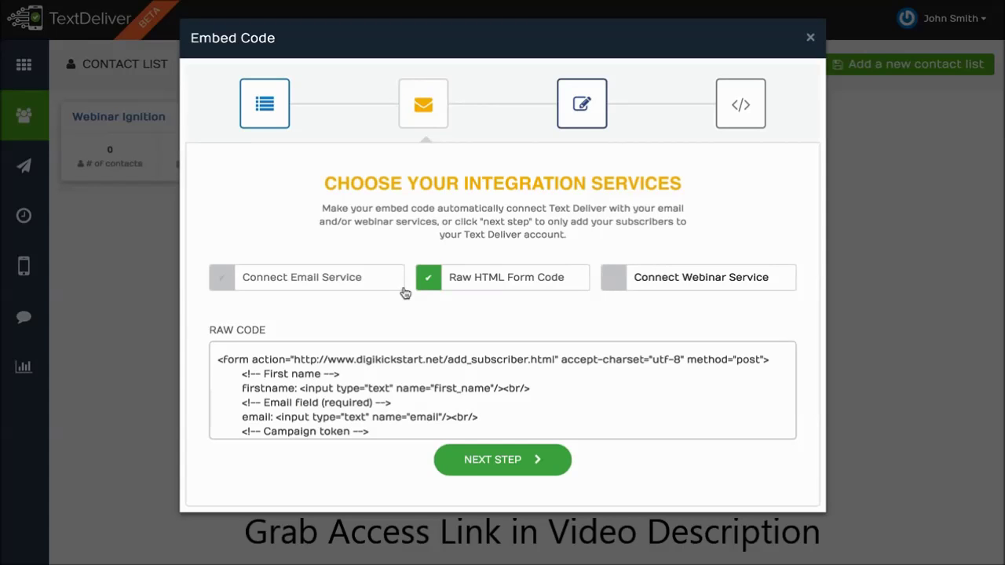
Keep the raw HTML form code integration, save the form to generate its embed code, and close the setup
left_click(495, 459)
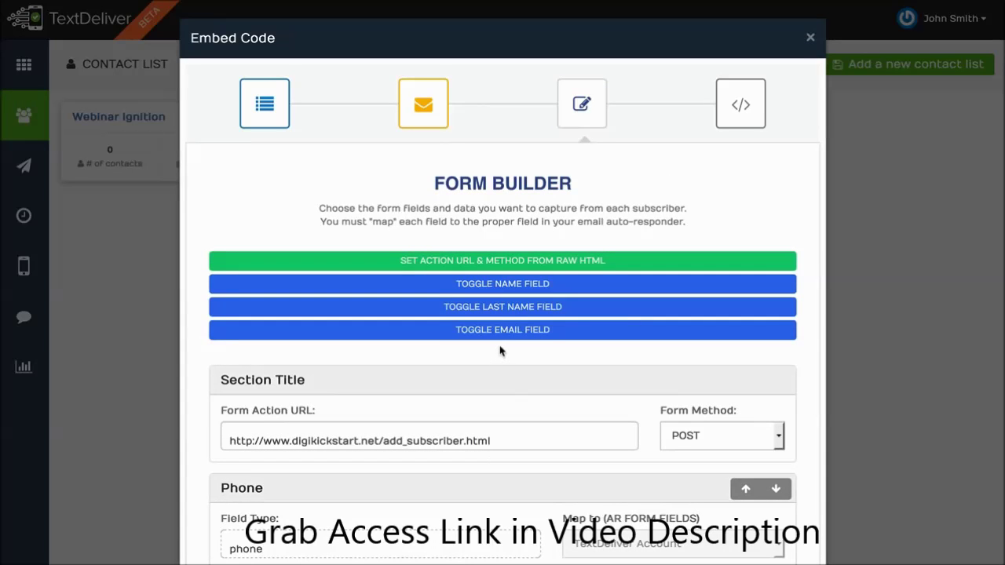
left_click(741, 104)
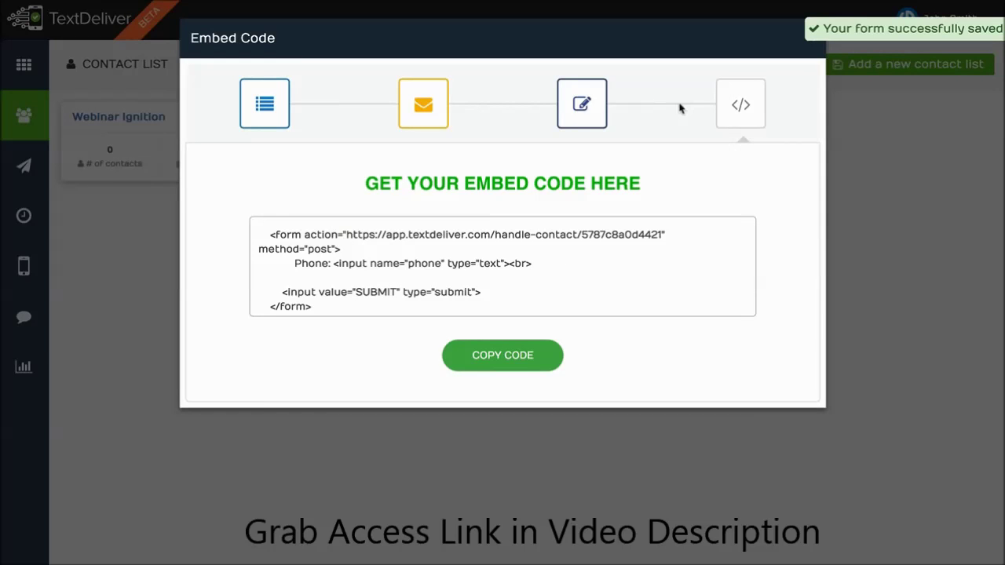
left_click(809, 39)
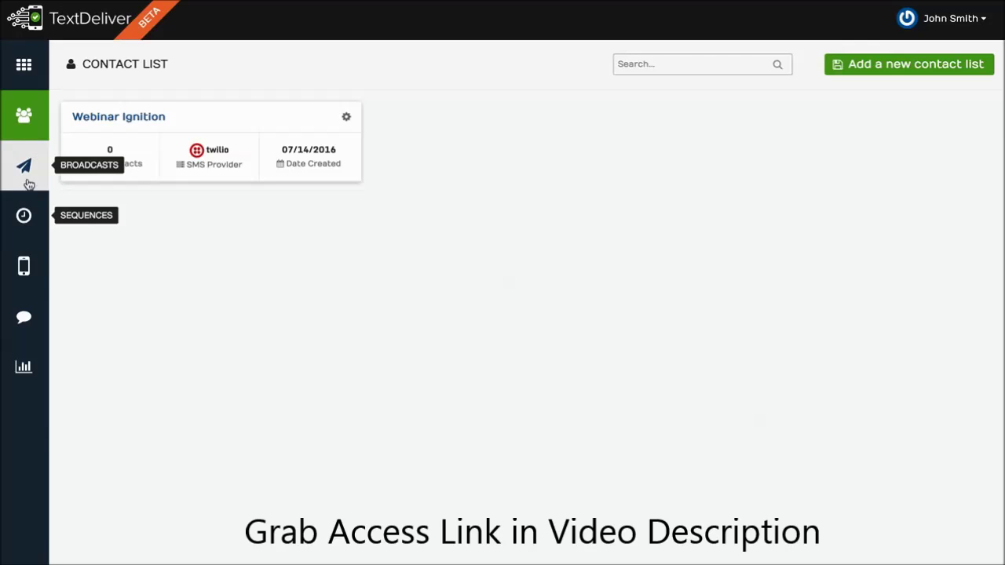
Start a new broadcast and choose the account user as sender and the Twilio phone number
left_click(26, 171)
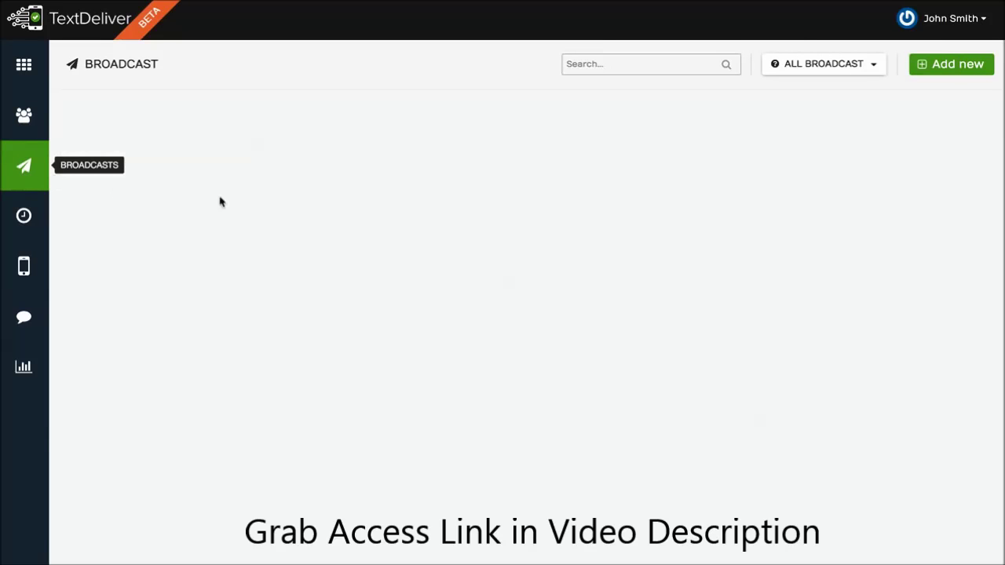
left_click(985, 73)
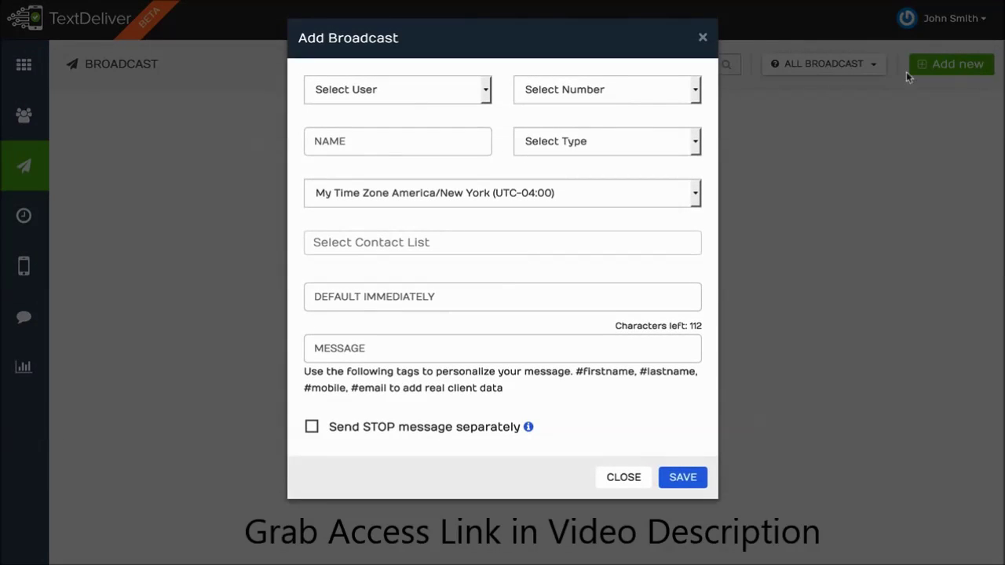
left_click(433, 95)
left_click(406, 120)
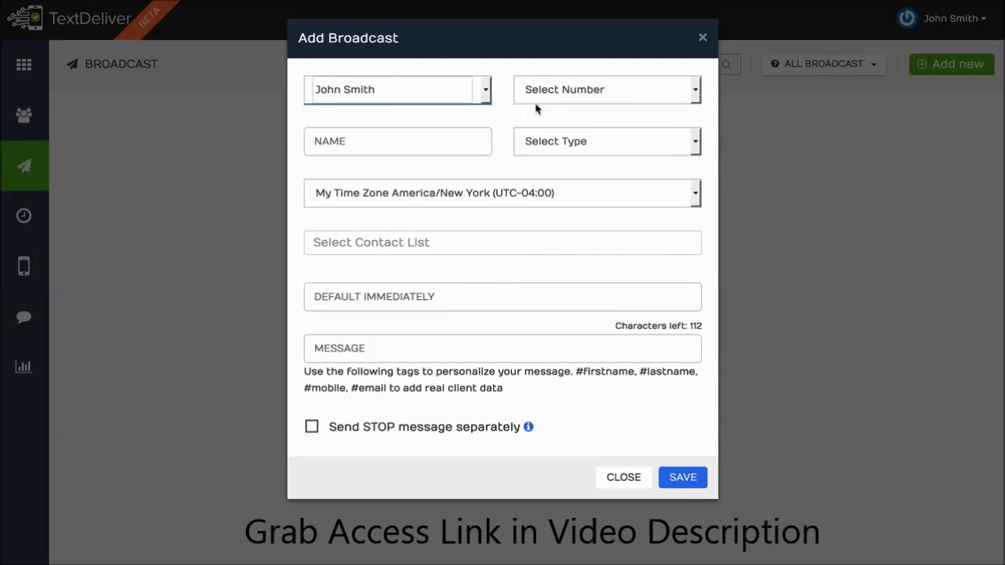
left_click(553, 96)
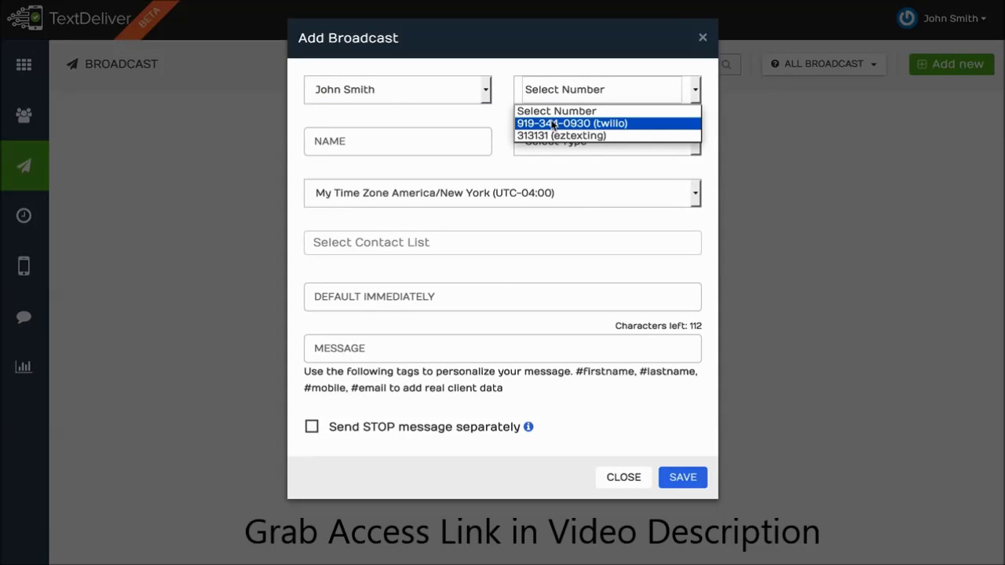
left_click(583, 73)
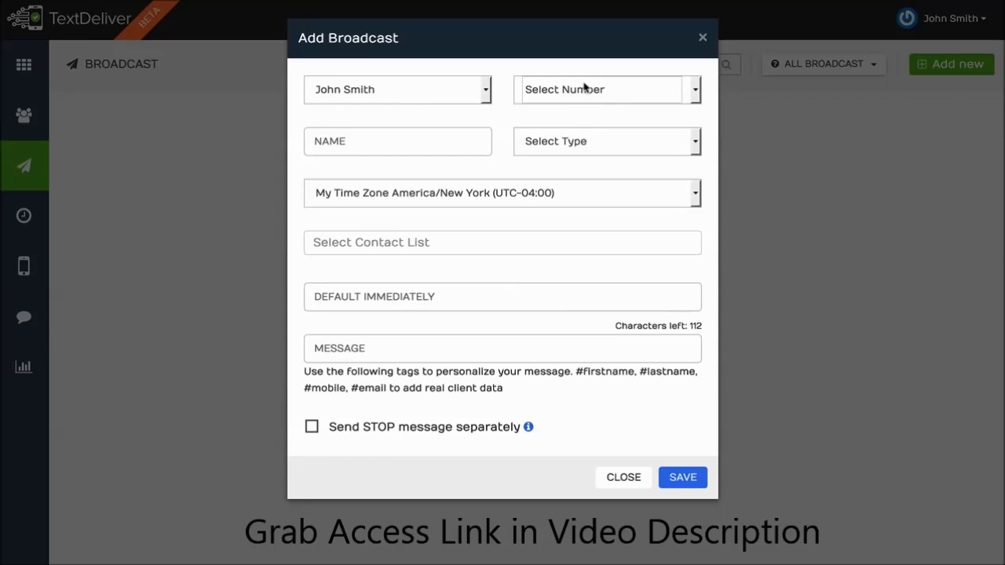
left_click(585, 87)
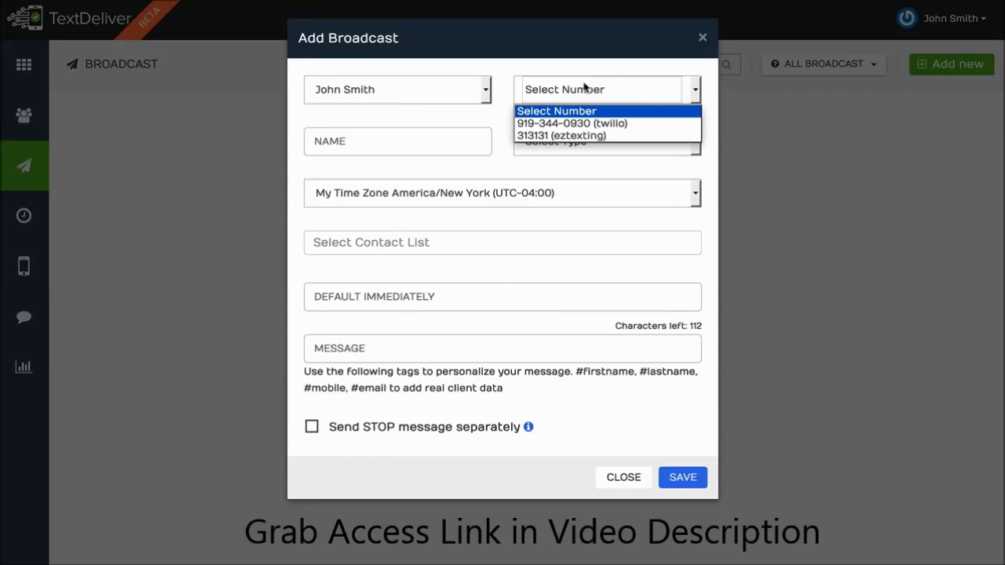
left_click(592, 123)
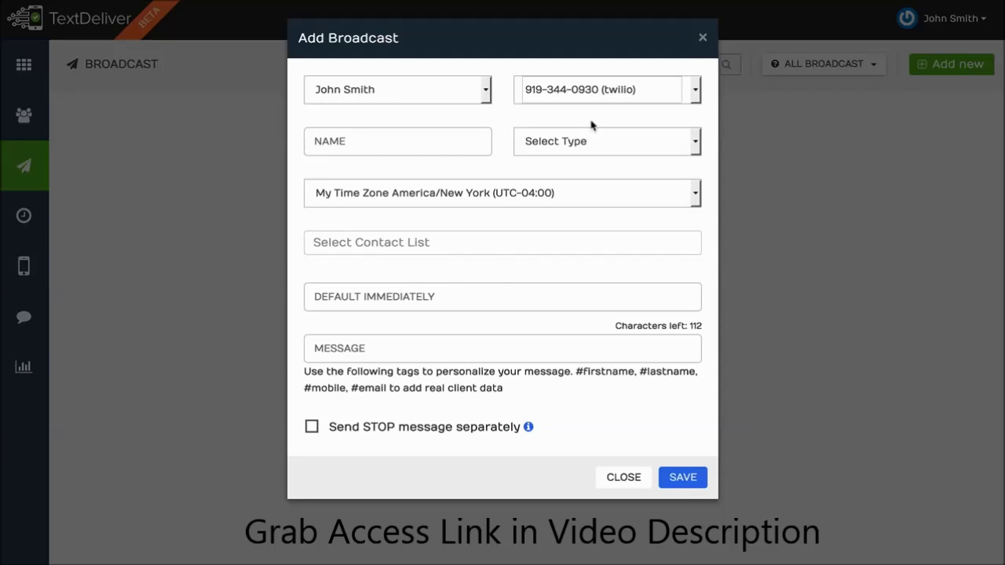
Name the broadcast Test and set its type to Text
left_click(371, 132)
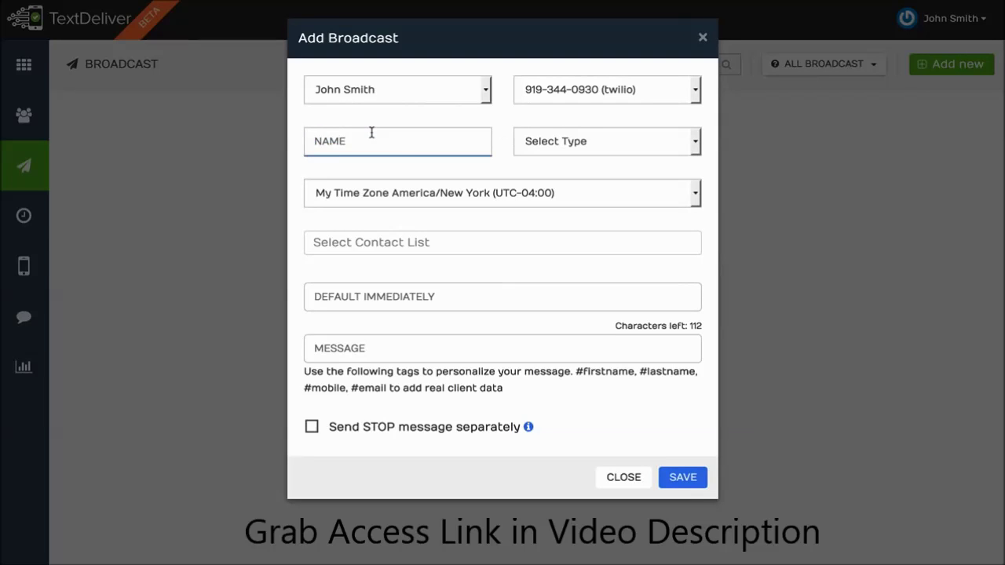
type("Test")
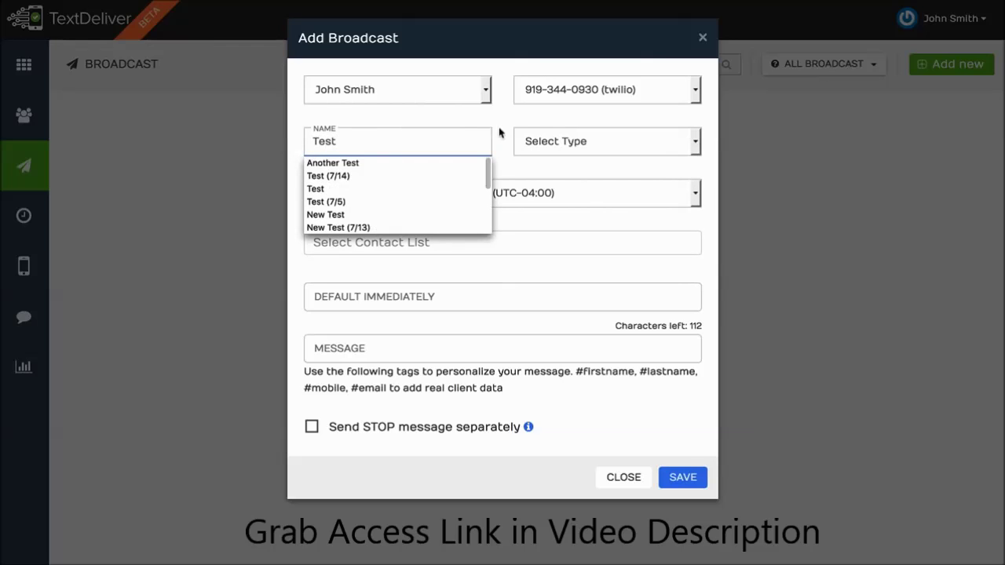
left_click(576, 144)
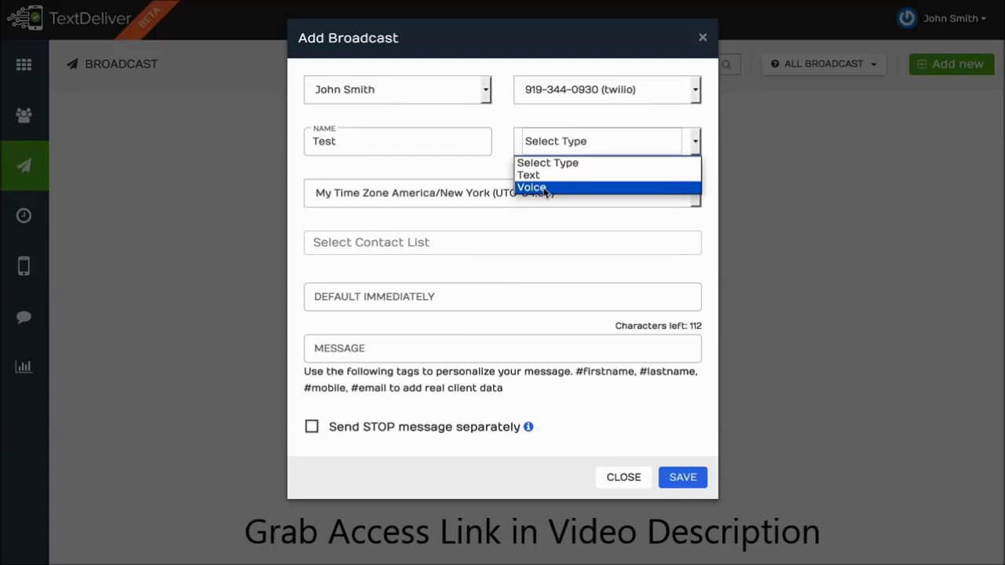
left_click(556, 162)
left_click(562, 145)
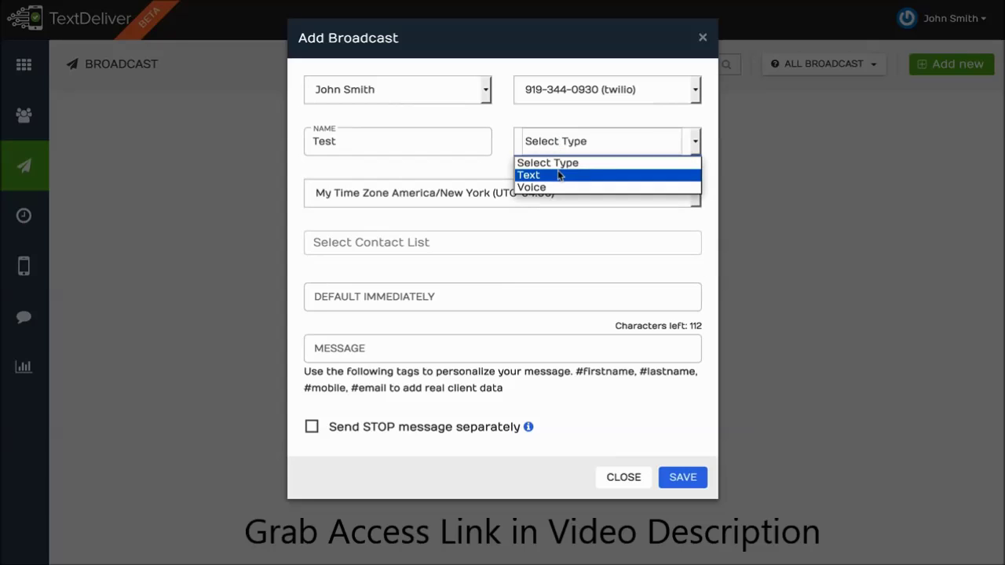
left_click(560, 174)
Set the broadcast to use Subscribers Timezone and send it to the Webinar Ignition contact list
left_click(511, 193)
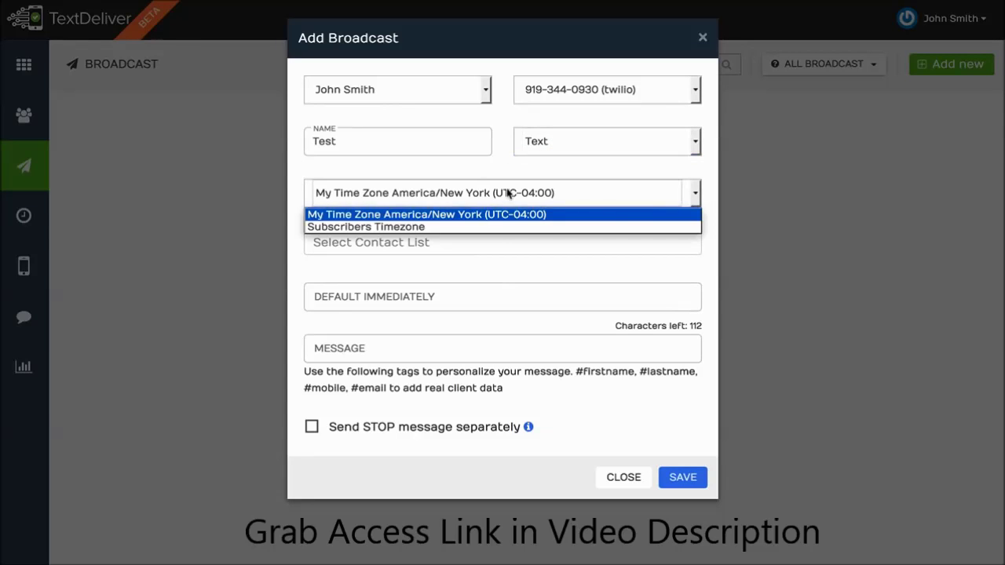
left_click(445, 228)
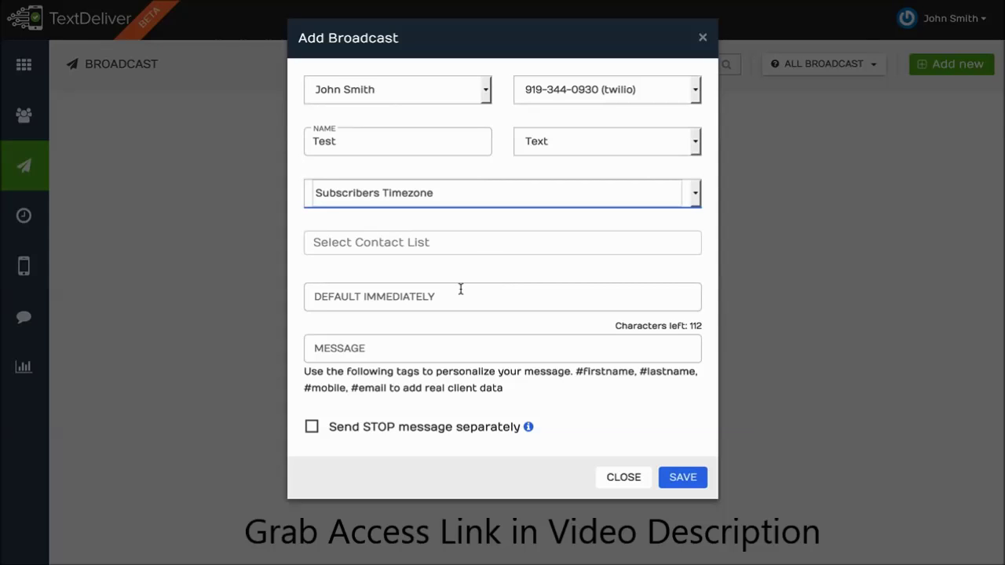
left_click(477, 244)
left_click(473, 269)
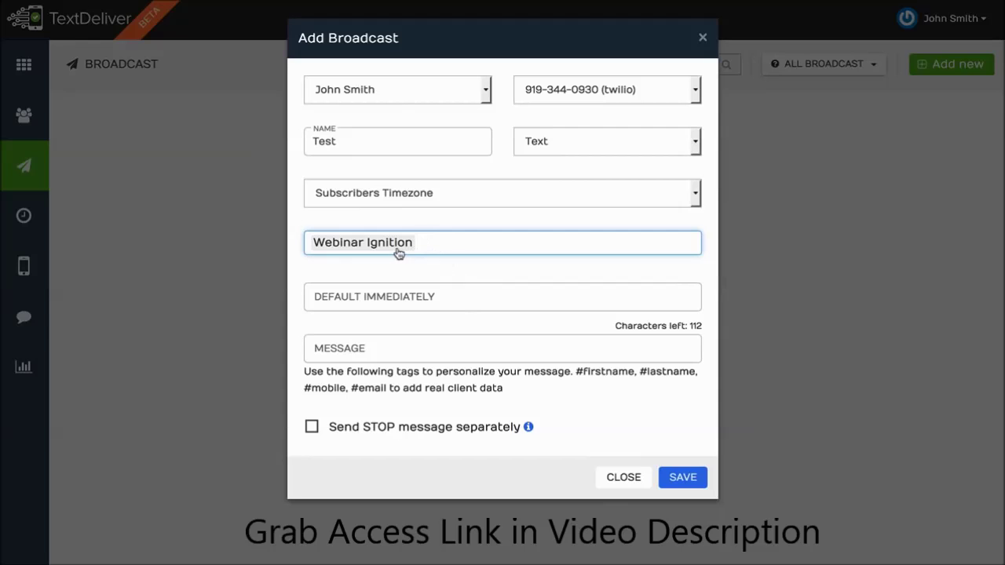
Schedule the broadcast for 2016/07/15 at 10:00 am
left_click(408, 299)
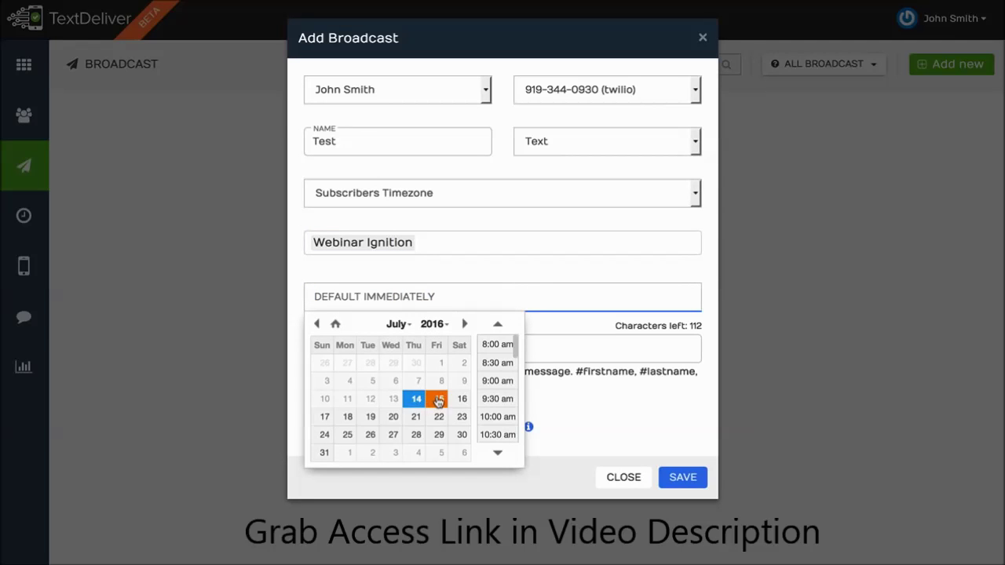
left_click(438, 400)
left_click(497, 417)
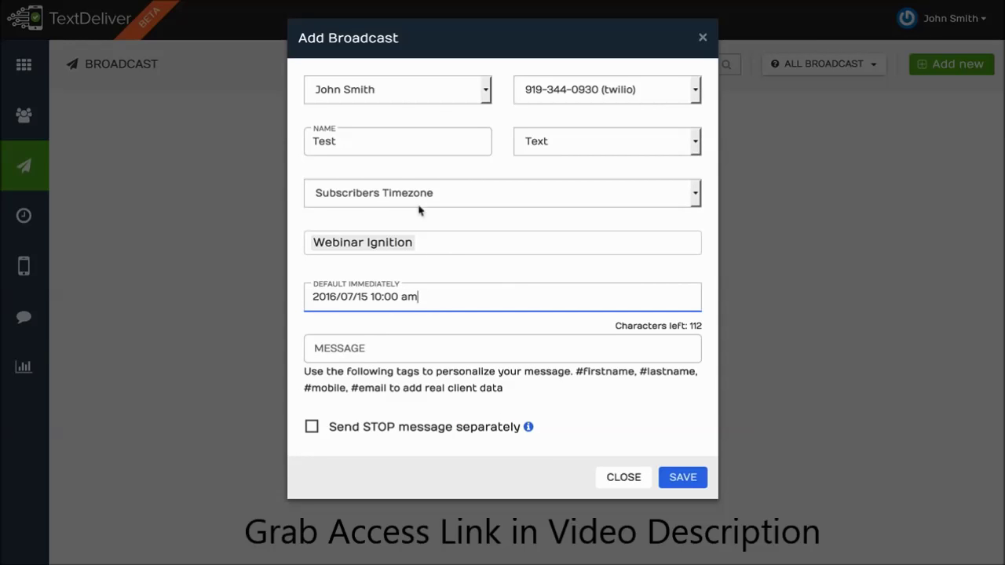
left_click(416, 346)
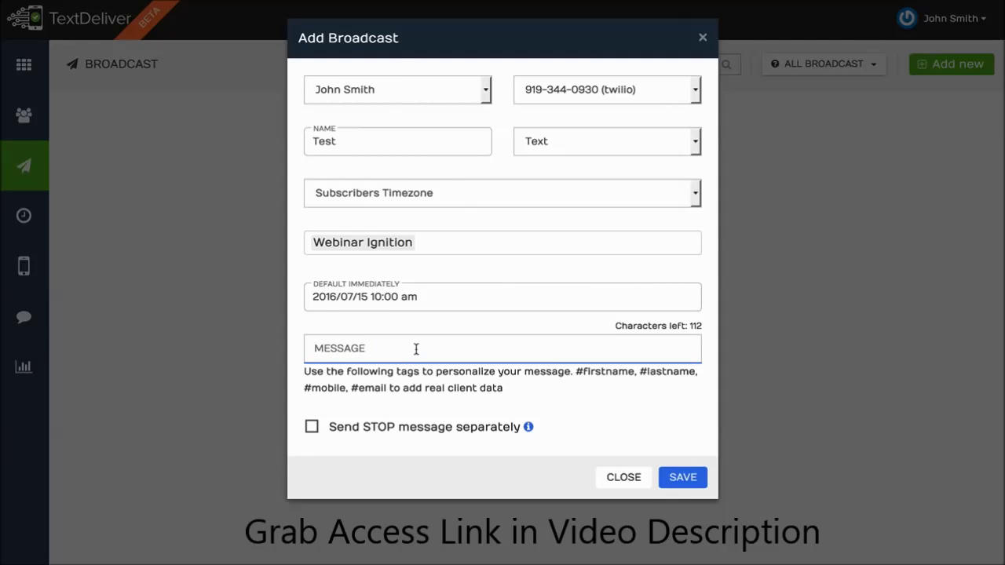
left_click_drag(576, 372, 634, 372)
key("ctrl+c")
left_click(438, 349)
key("ctrl+v")
type("che")
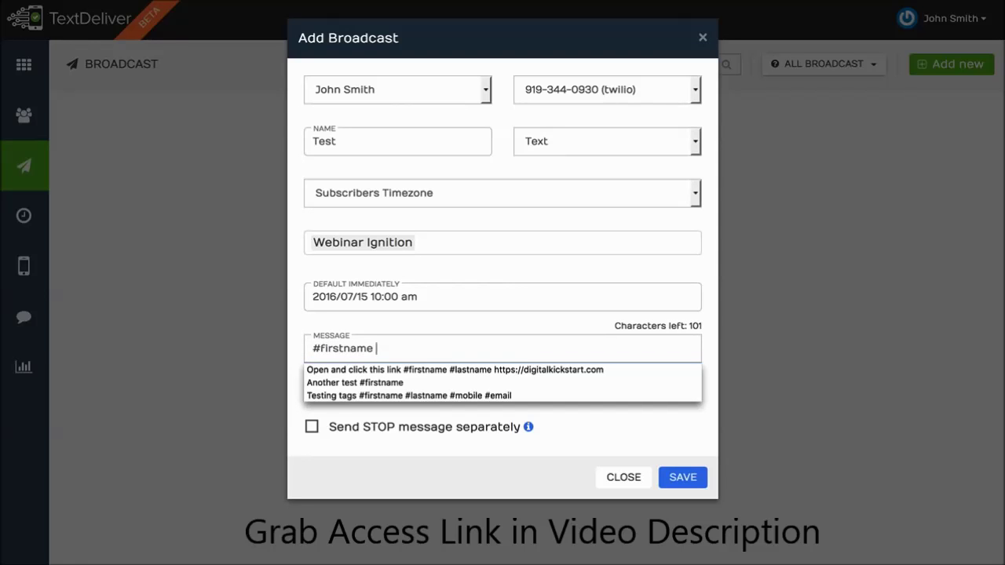
type("ck out ")
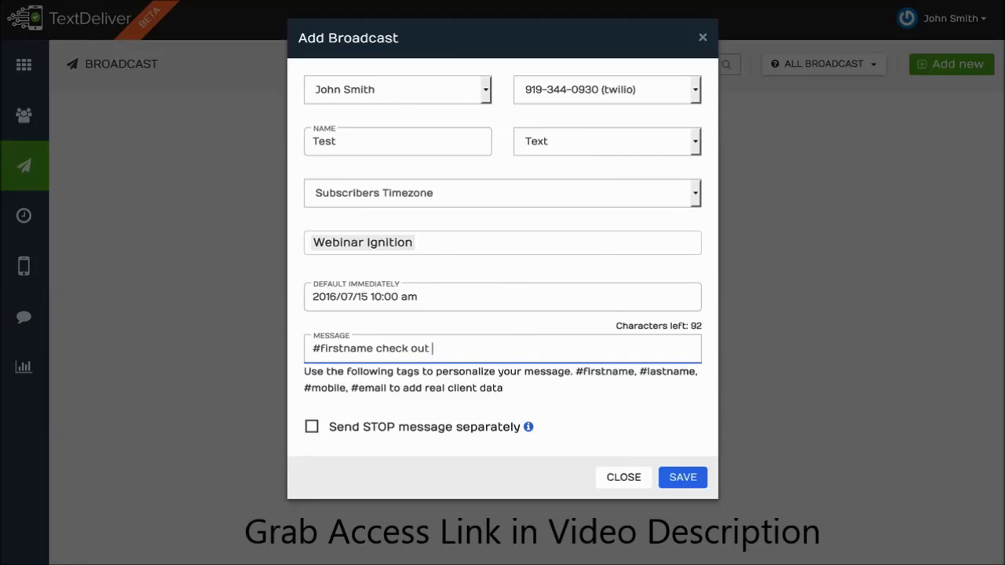
type("this live training")
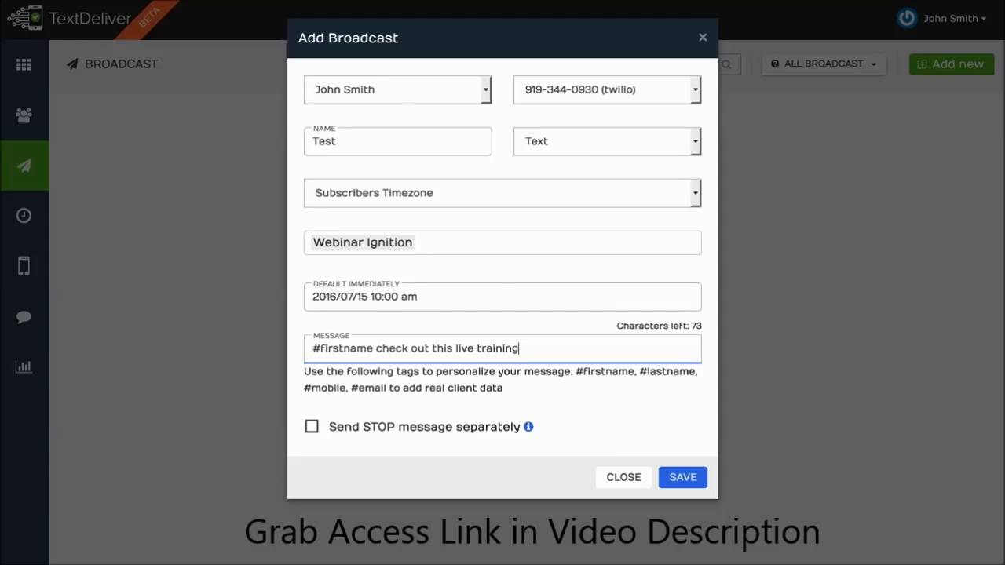
type(" http://")
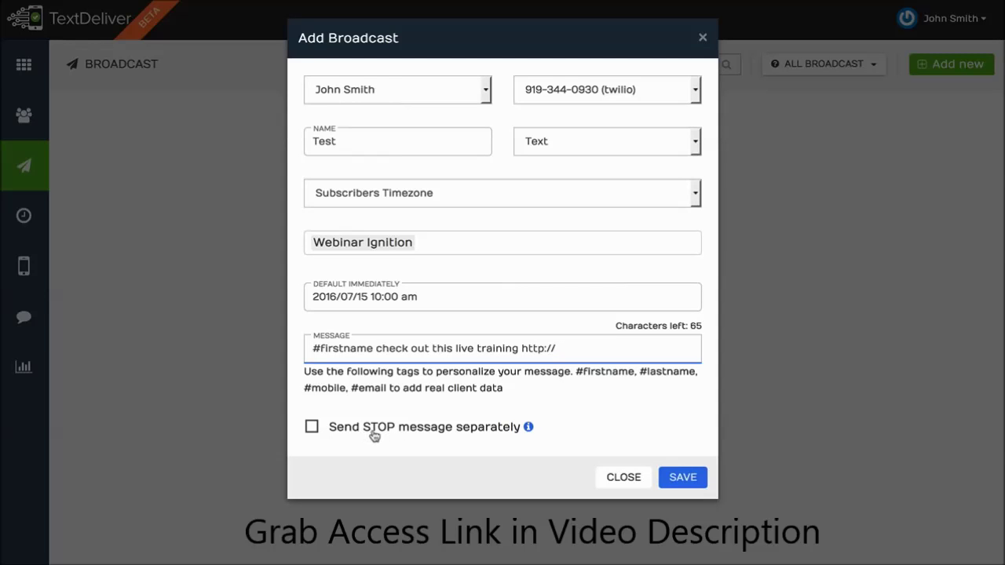
left_click_drag(555, 349, 298, 349)
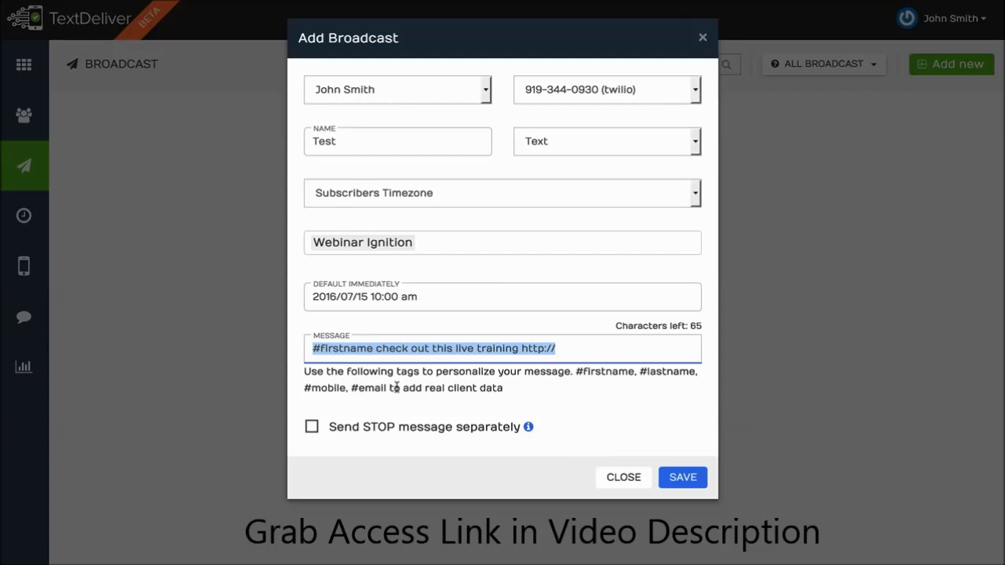
left_click(624, 479)
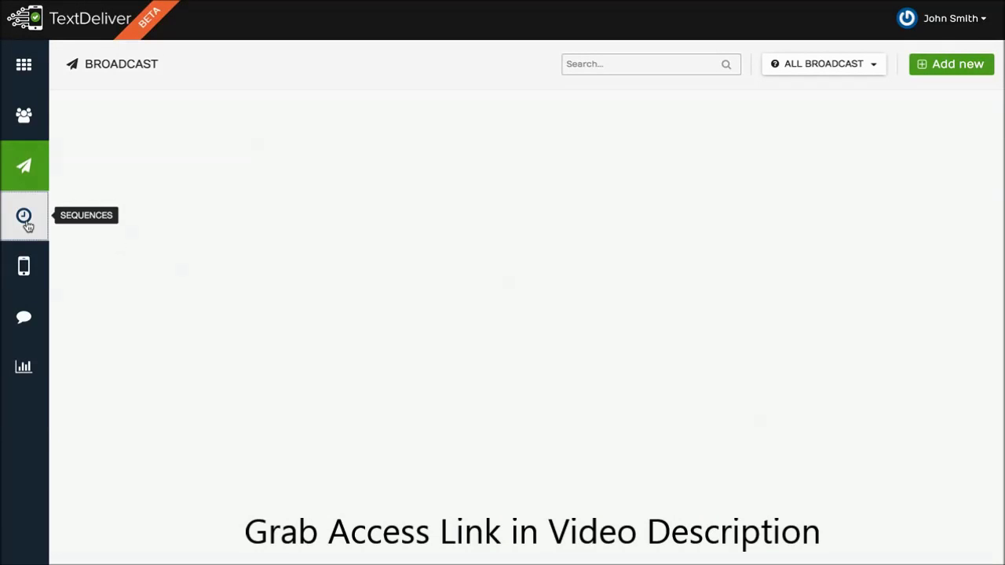
Look into the Webinar Ignition - Optin Sequence and return to the sequence lists to check its linked contact list
left_click(24, 222)
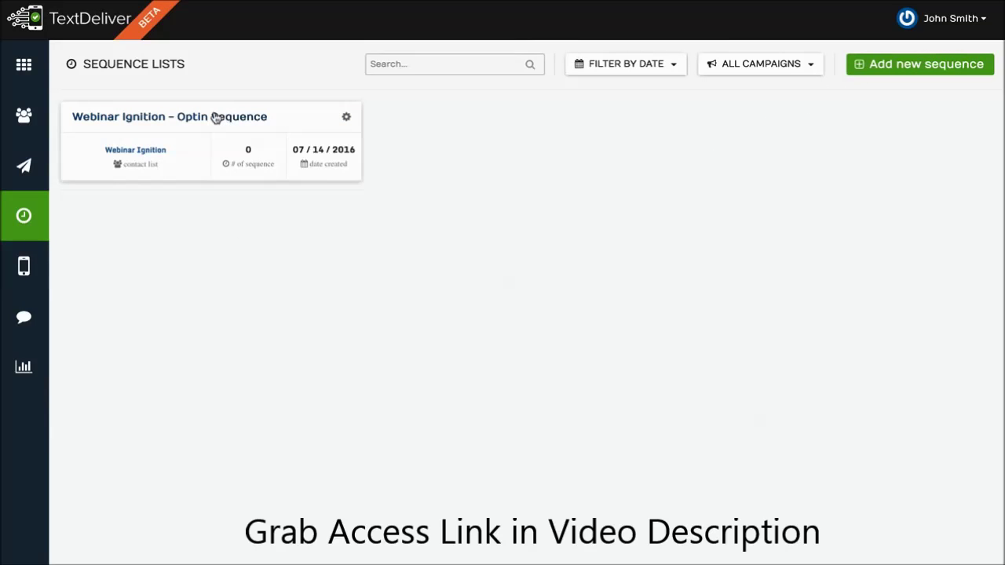
left_click(214, 117)
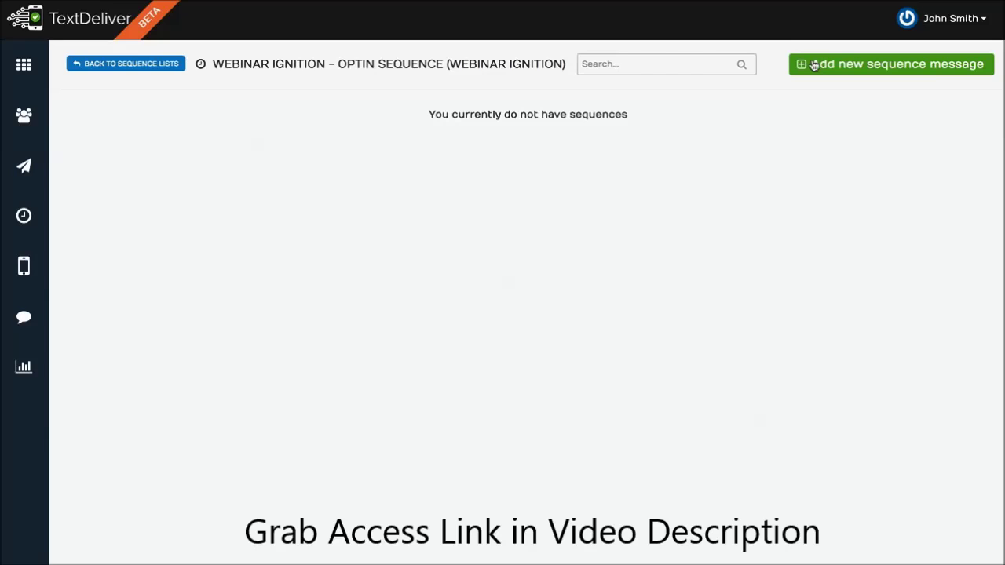
left_click(134, 66)
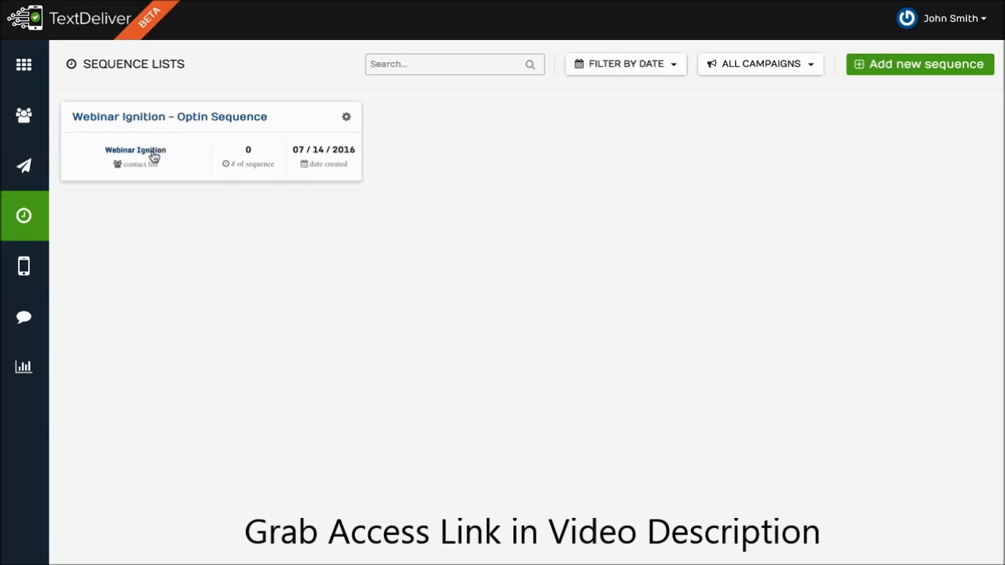
left_click_drag(168, 170, 124, 167)
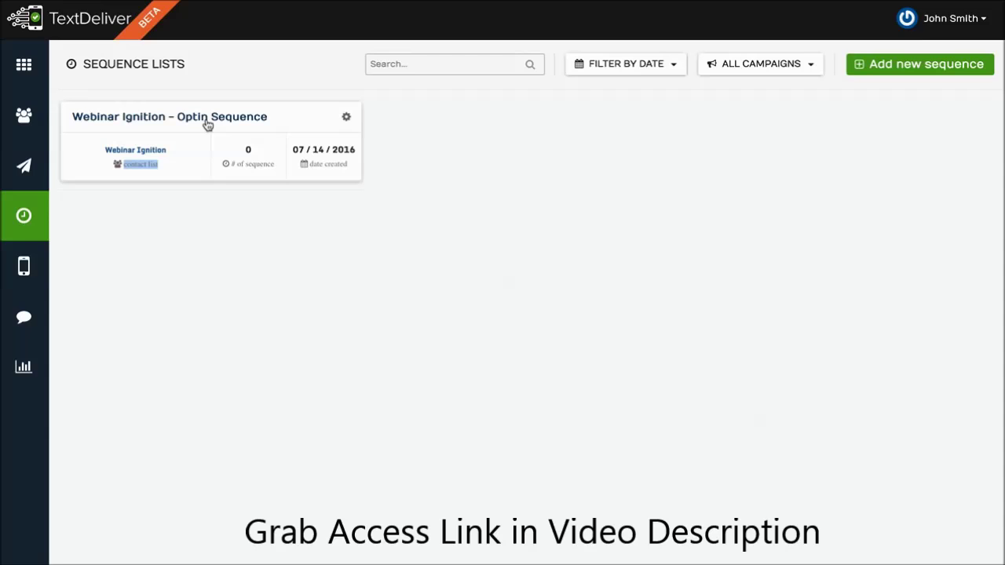
Start a new message in the Webinar Ignition - Optin Sequence, placed At The First Place and sent at 10:00 AM
left_click(209, 121)
left_click(881, 70)
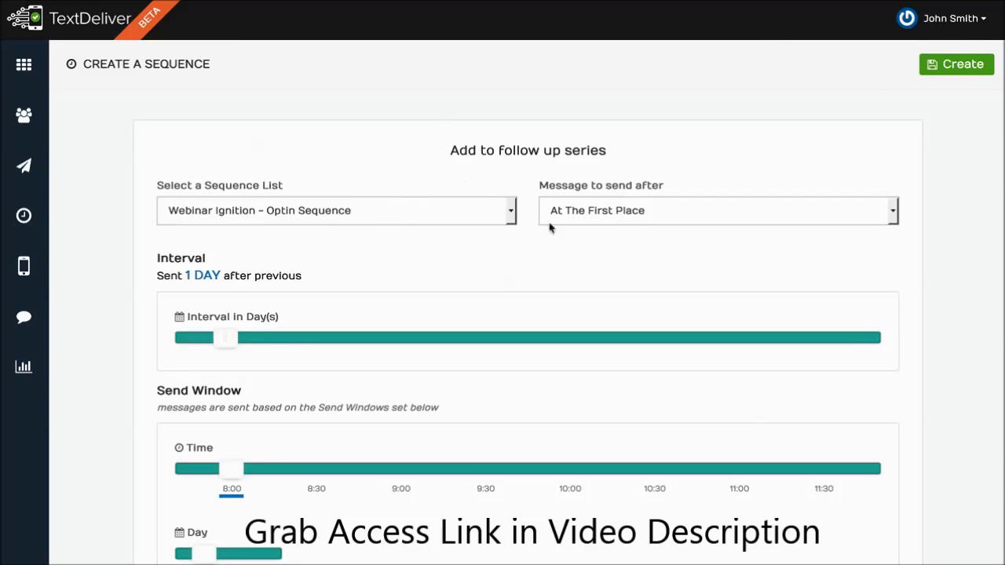
left_click(634, 218)
left_click(633, 232)
scroll(223, 338, "down", 2)
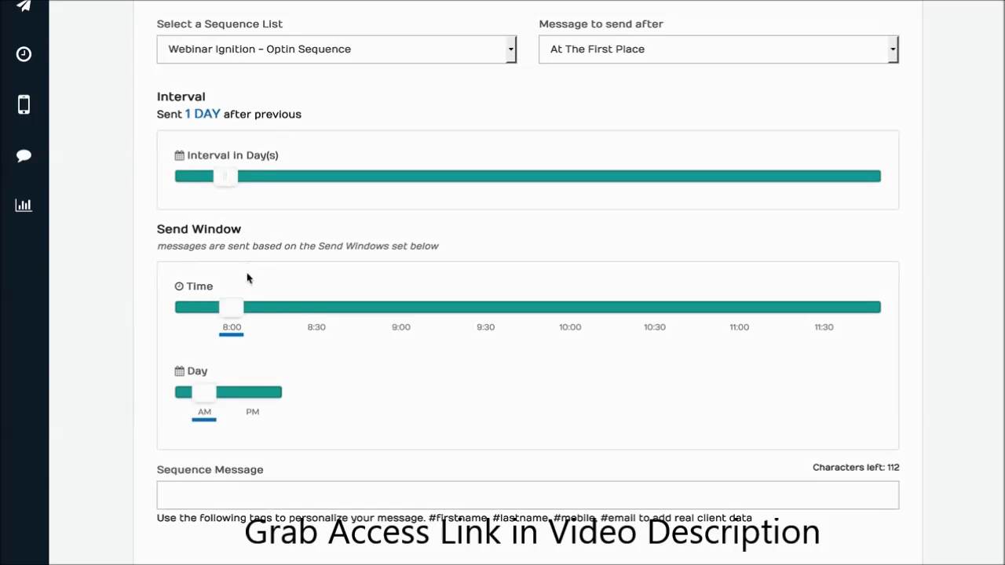
left_click_drag(240, 309, 568, 326)
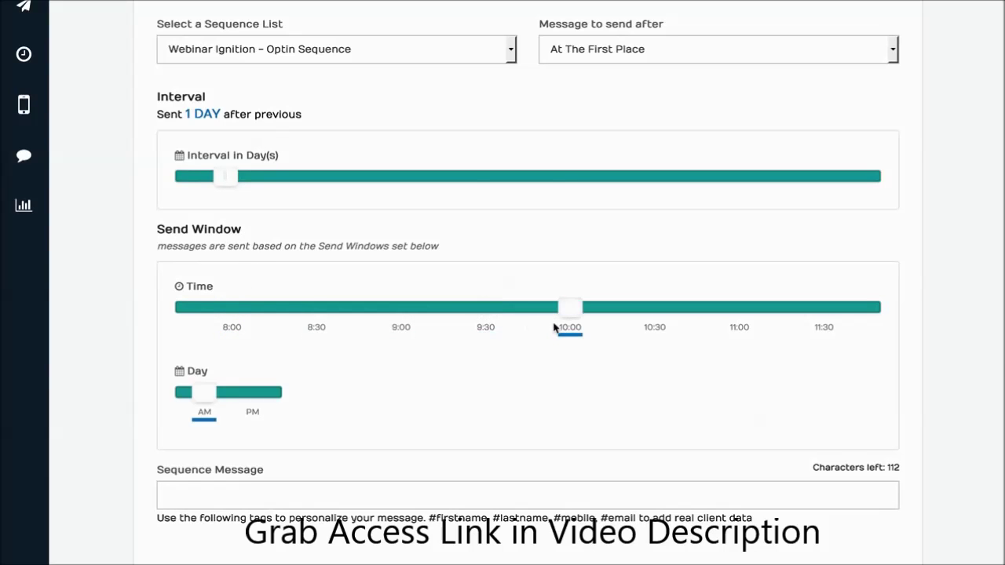
Enter #1 as the sequence message text and create the message
left_click(234, 494)
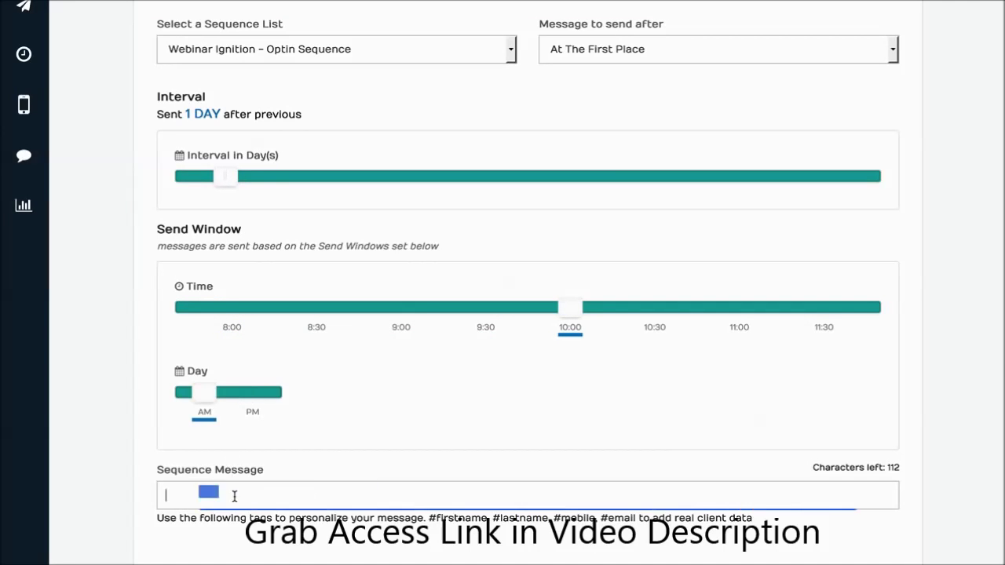
type("#1")
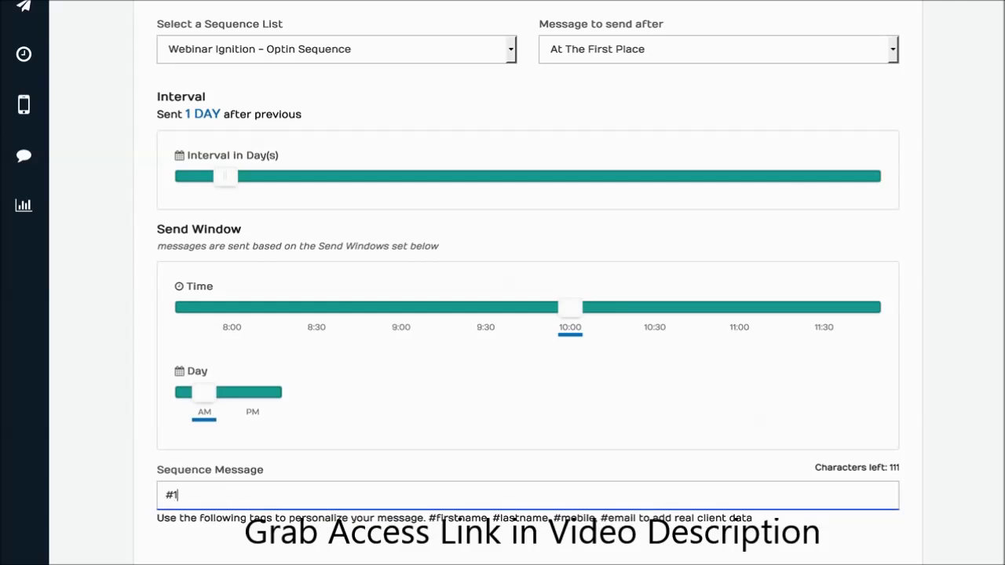
key("Tab")
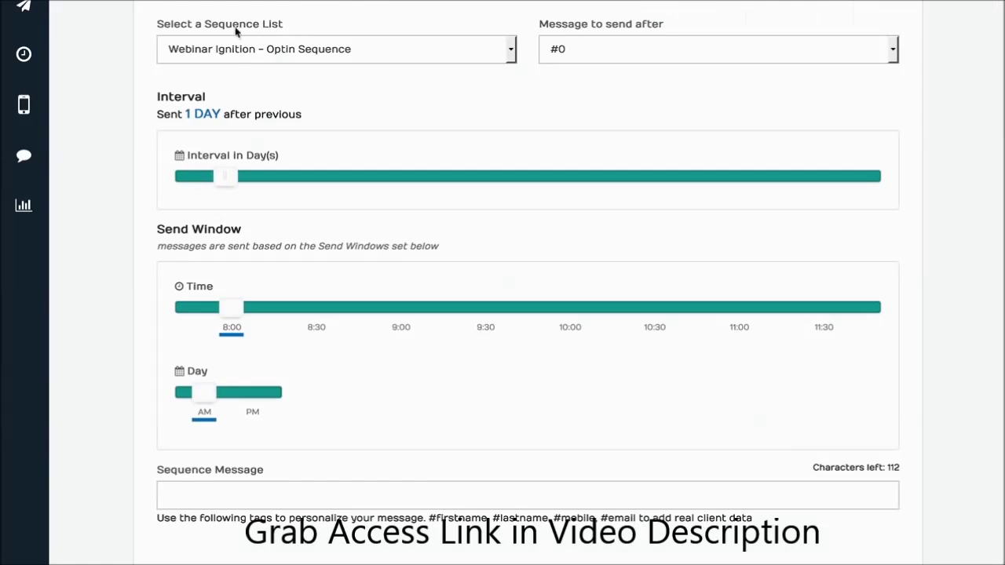
Set another sequence message to send after #0, at an interval of 3 days and at 9:00 AM
left_click(567, 57)
left_click(562, 71)
left_click_drag(227, 176, 278, 183)
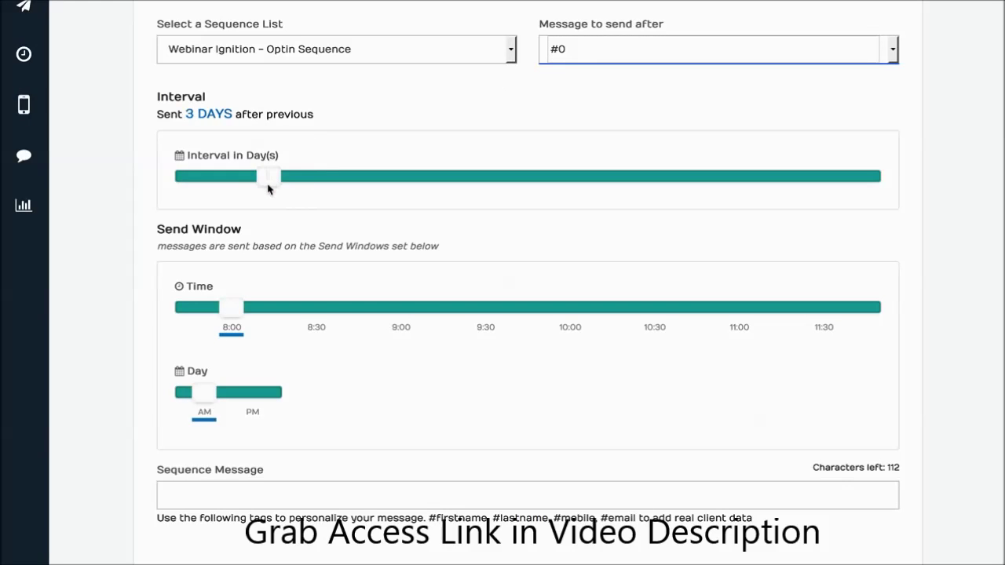
left_click_drag(236, 308, 403, 310)
Enter #2 as the follow-up message text and create the message
left_click(287, 491)
type("#2")
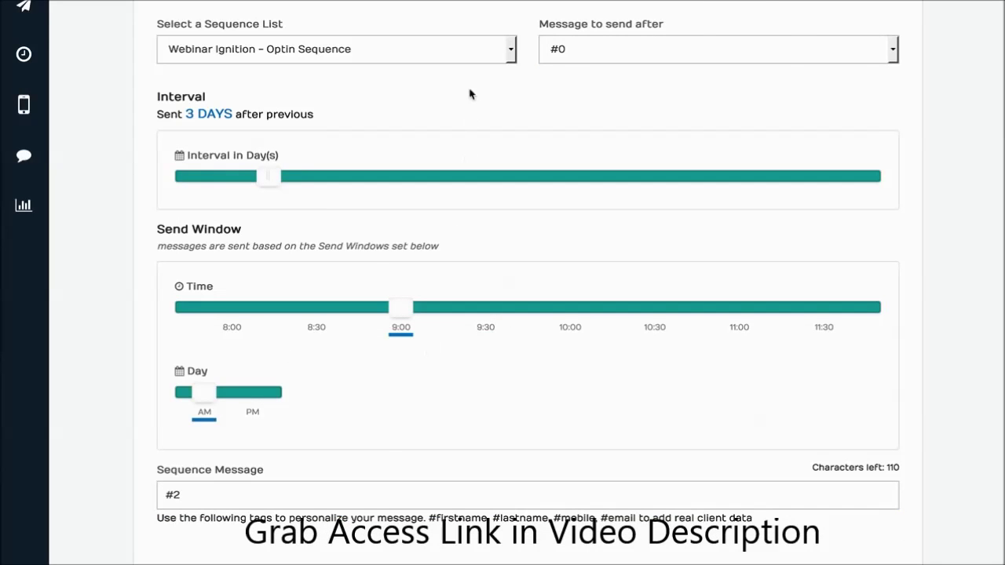
key("Return")
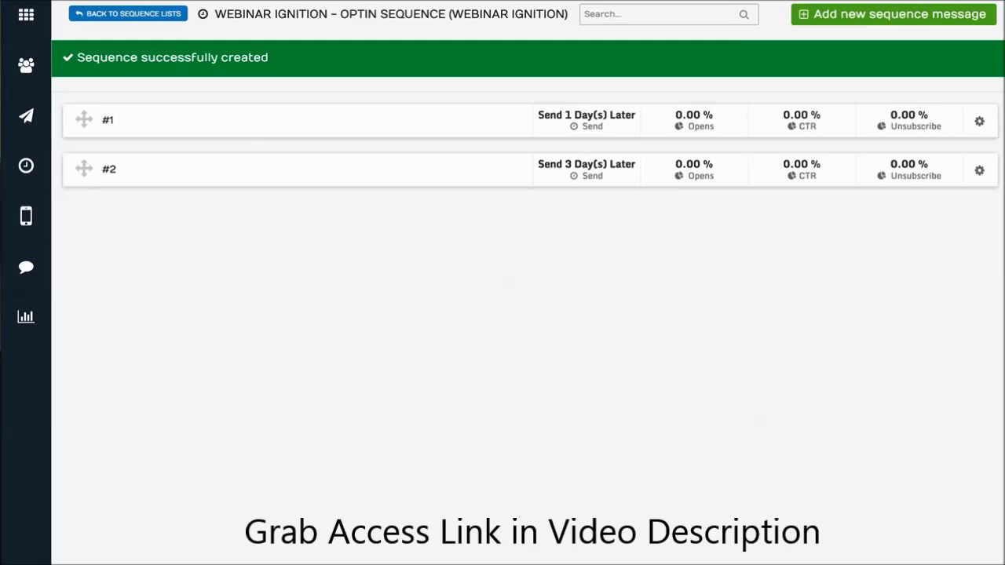
Open the account's Integrations page and check which services are connected
left_click(951, 0)
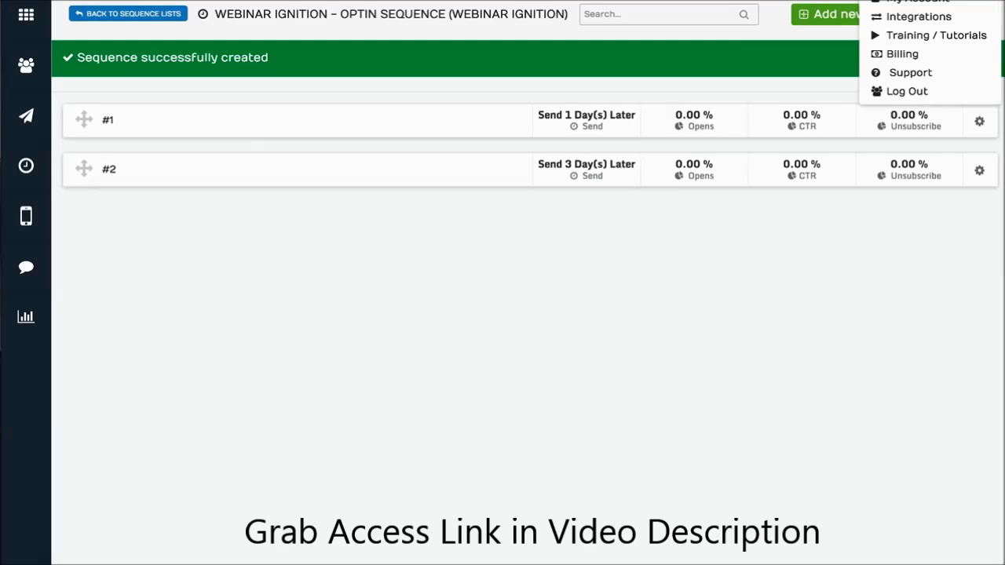
left_click(945, 18)
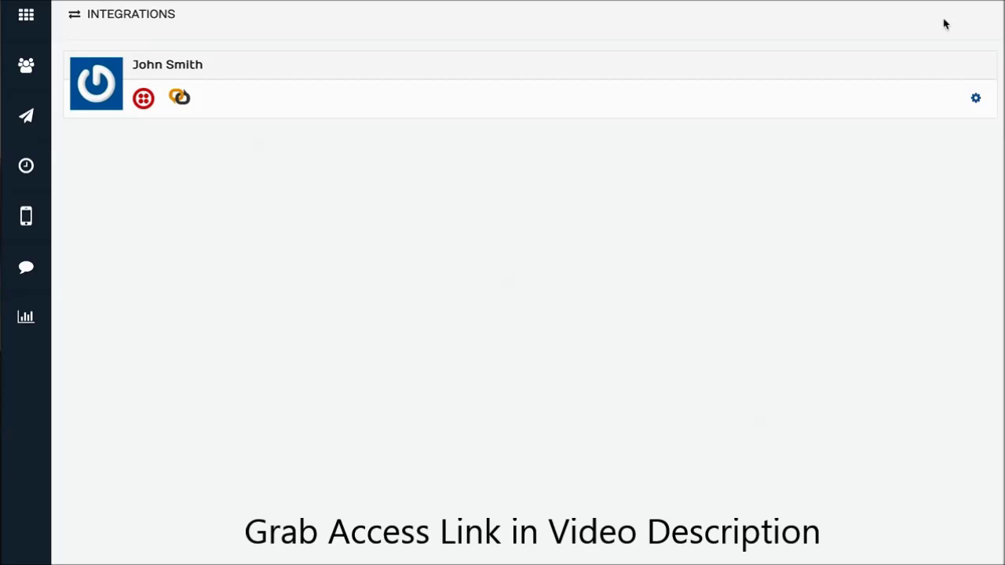
left_click(976, 101)
left_click(182, 99)
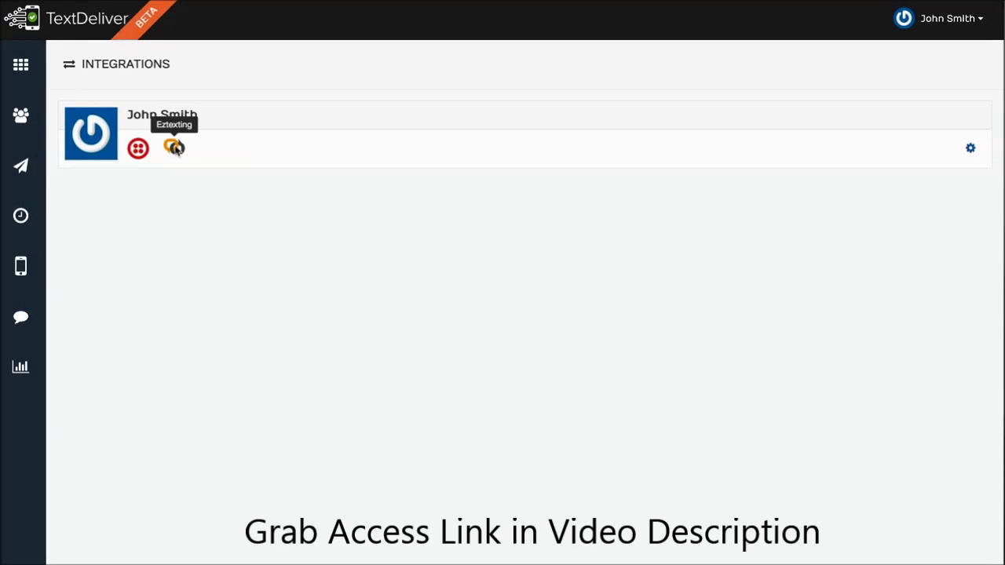
Review the services that can be added to the account's integrations, close without adding one, and go to the dashboard
left_click(972, 151)
left_click(933, 172)
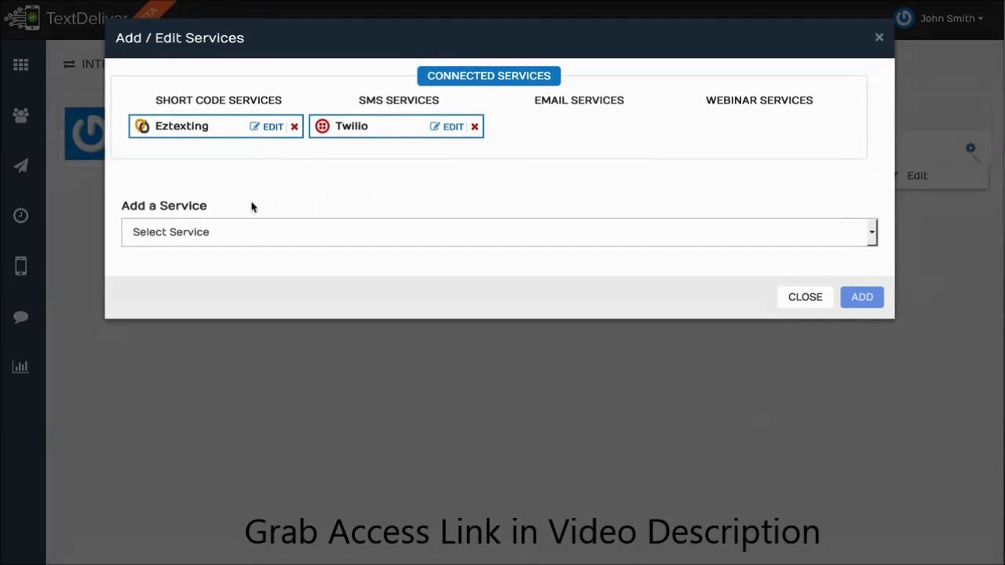
left_click(259, 231)
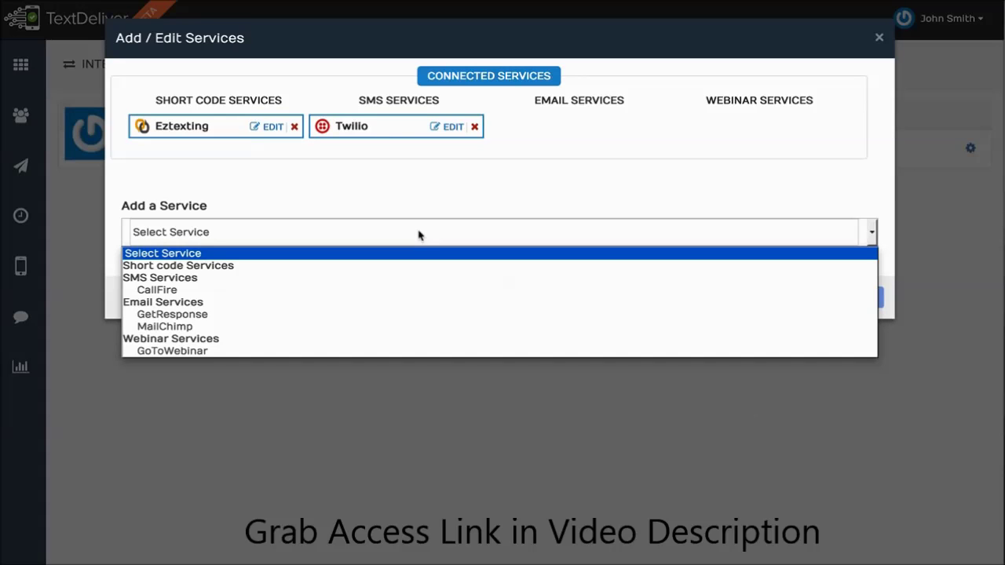
left_click(444, 203)
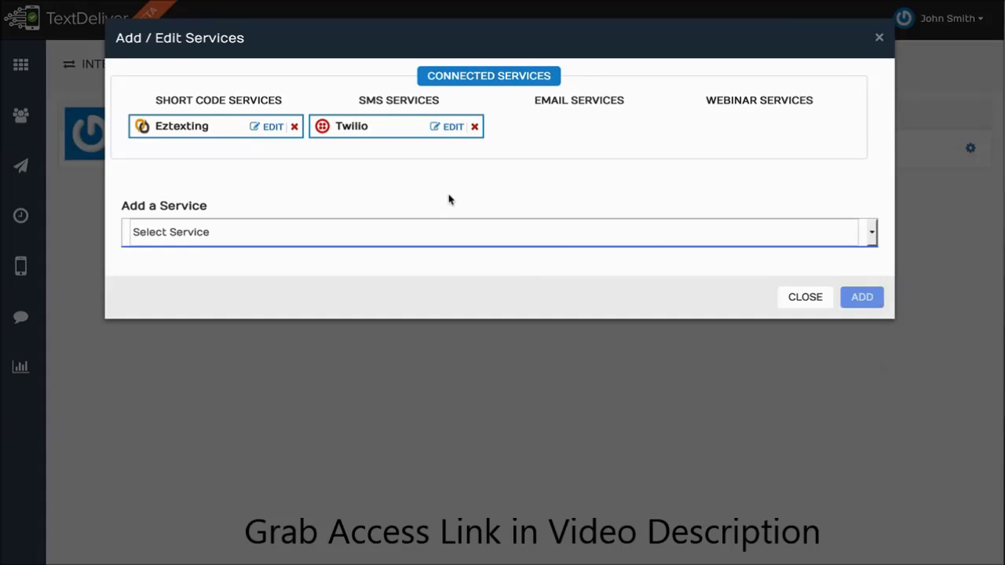
left_click(879, 39)
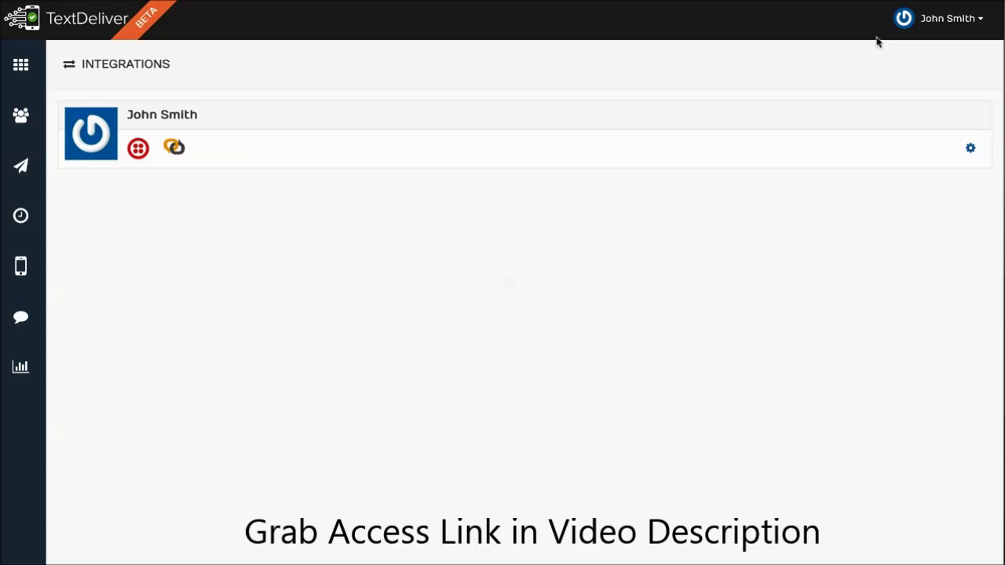
left_click(33, 69)
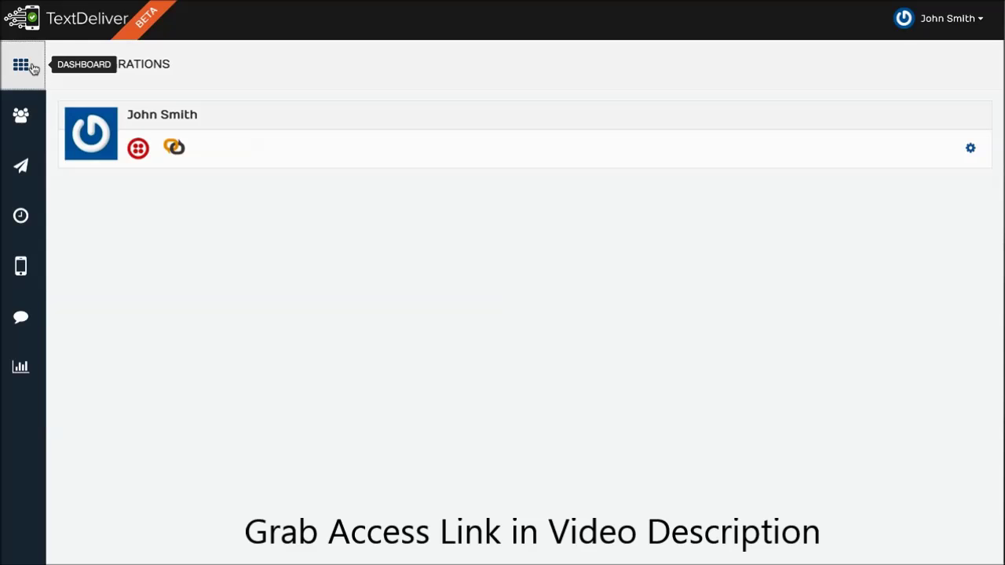